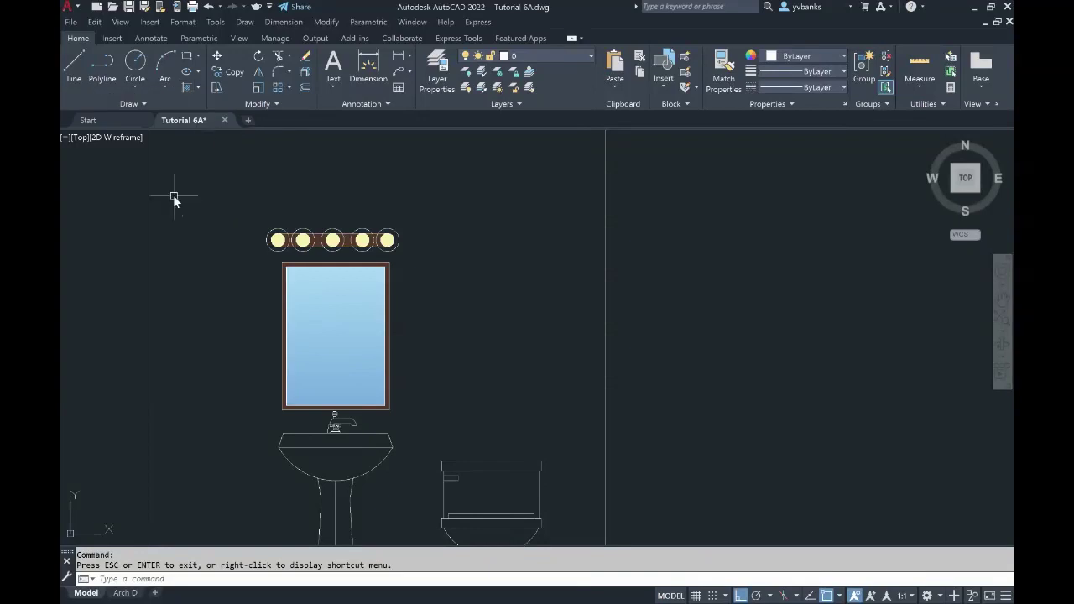
Start a gradient fill blending colour 152,152,204 into 206,204,230.
left_click(198, 86)
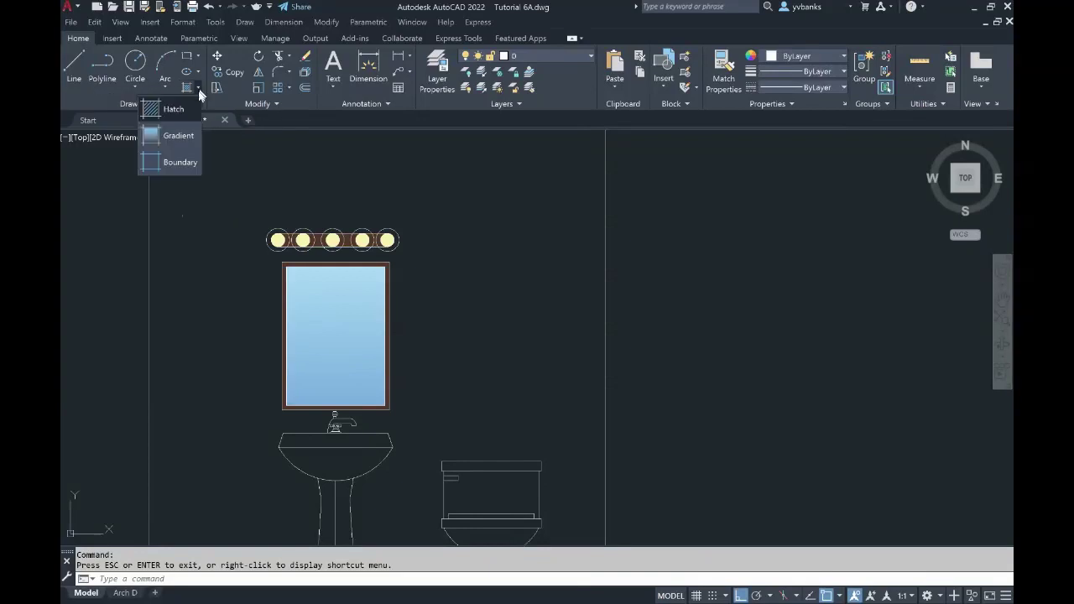
left_click(178, 136)
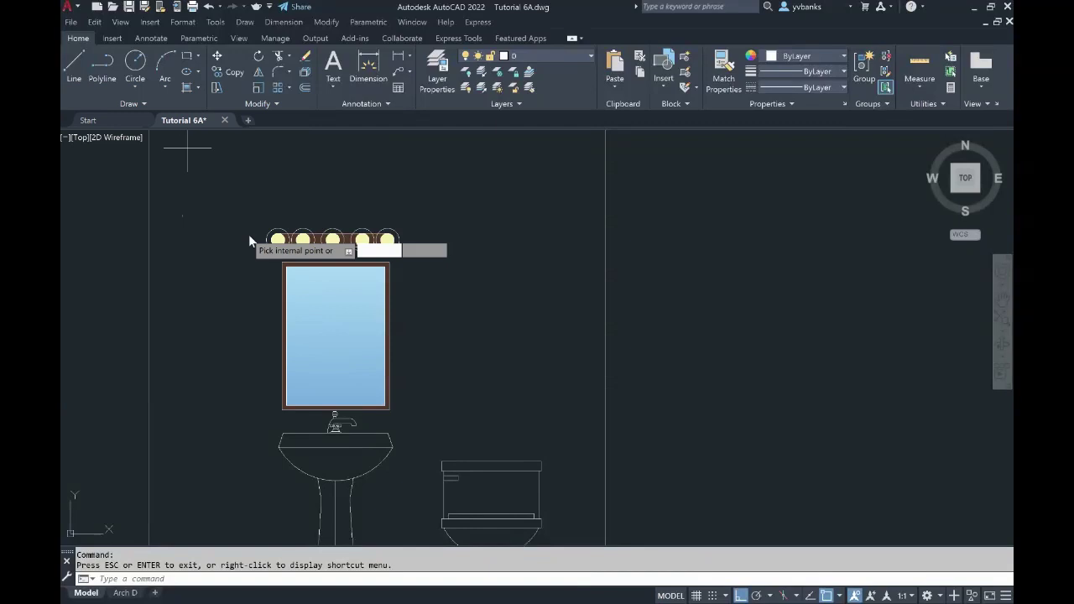
scroll(436, 307, "down", 5)
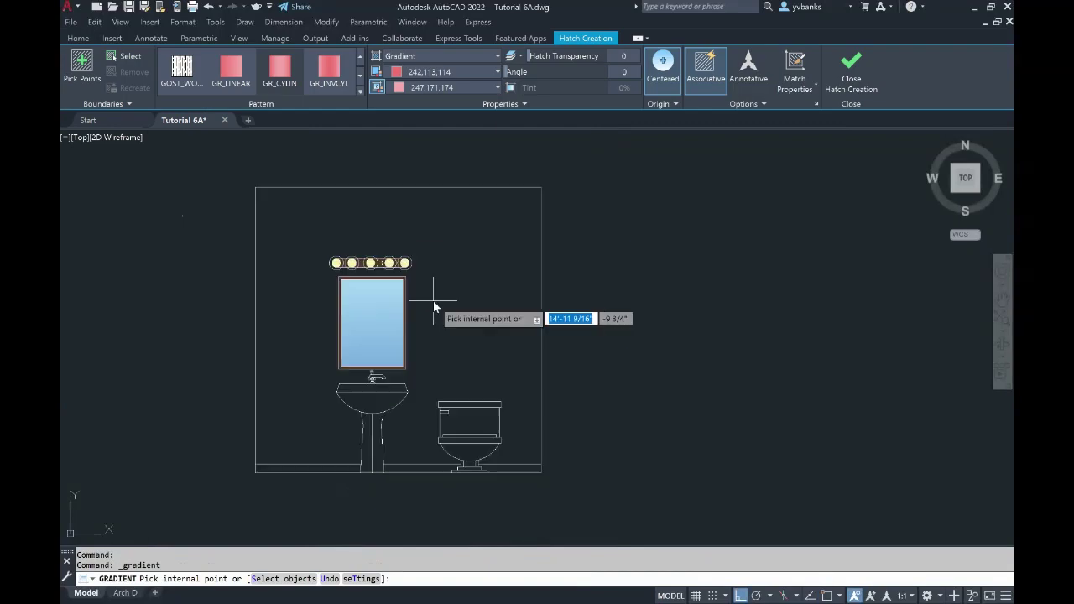
scroll(435, 307, "up", 2)
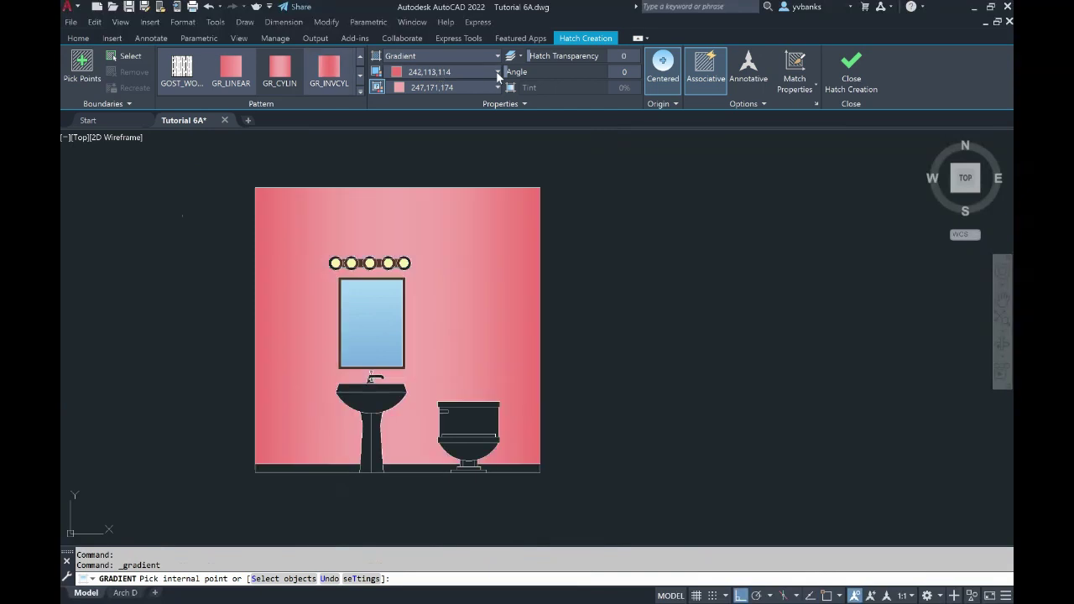
left_click(497, 71)
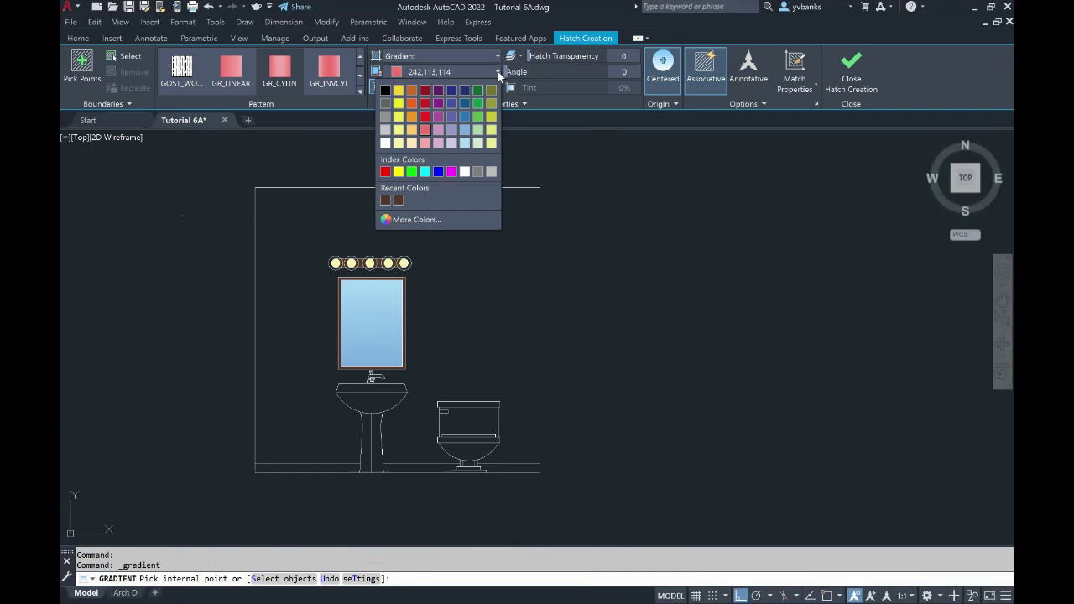
left_click(453, 129)
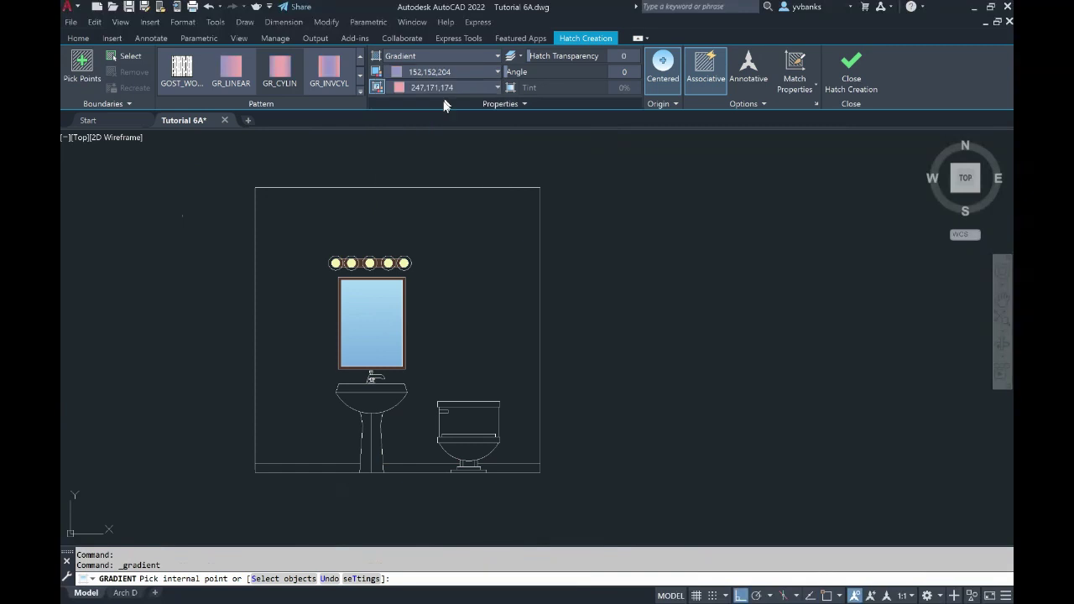
left_click(474, 87)
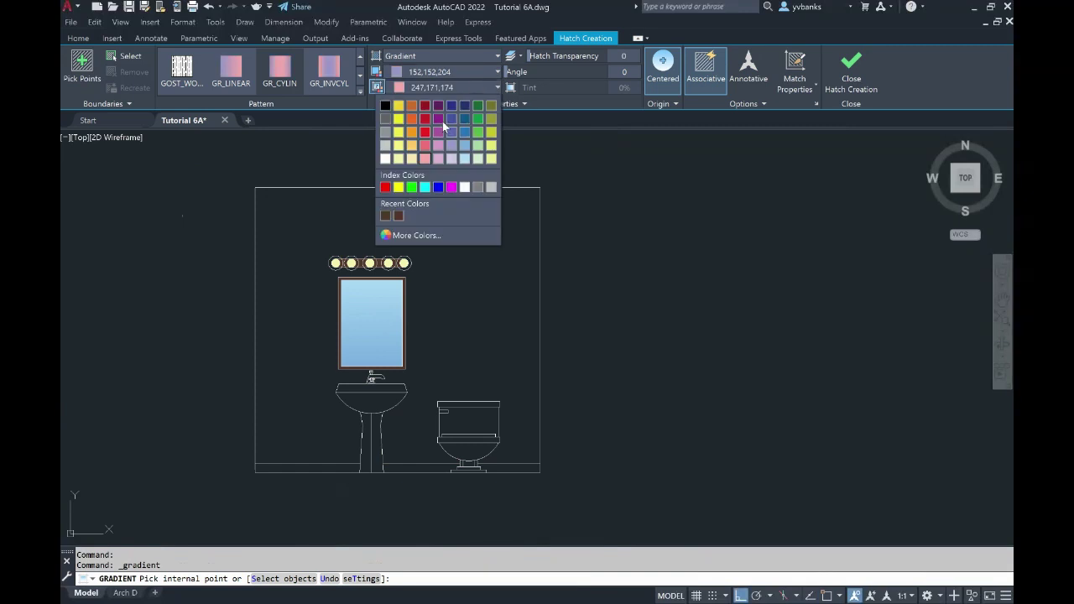
left_click(451, 158)
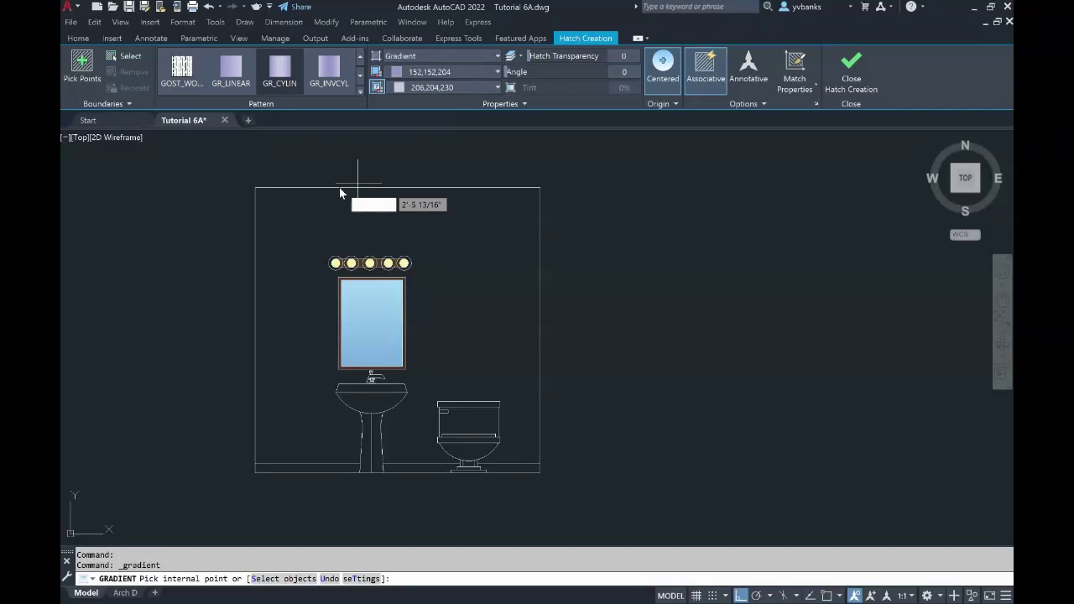
Fill the wall area with the gradient and change its first colour to 94,103,175.
left_click(361, 219)
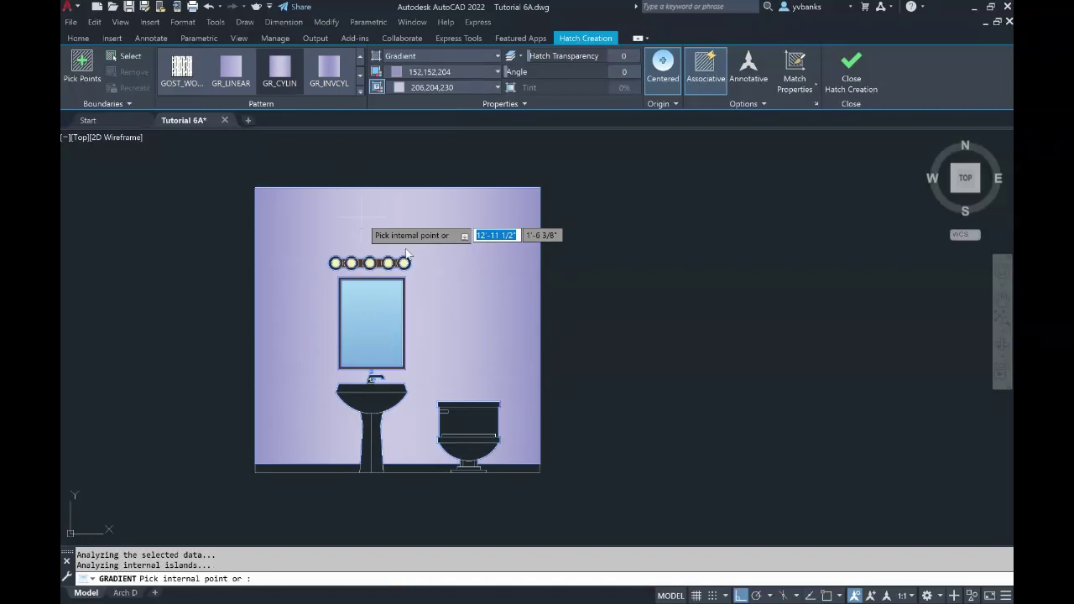
left_click(497, 74)
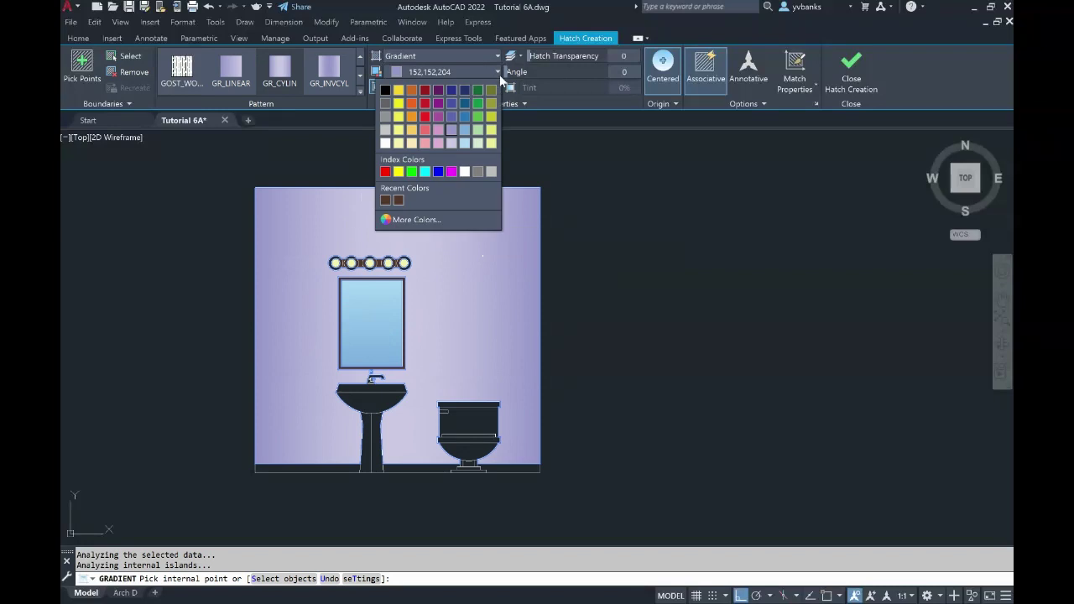
left_click(453, 120)
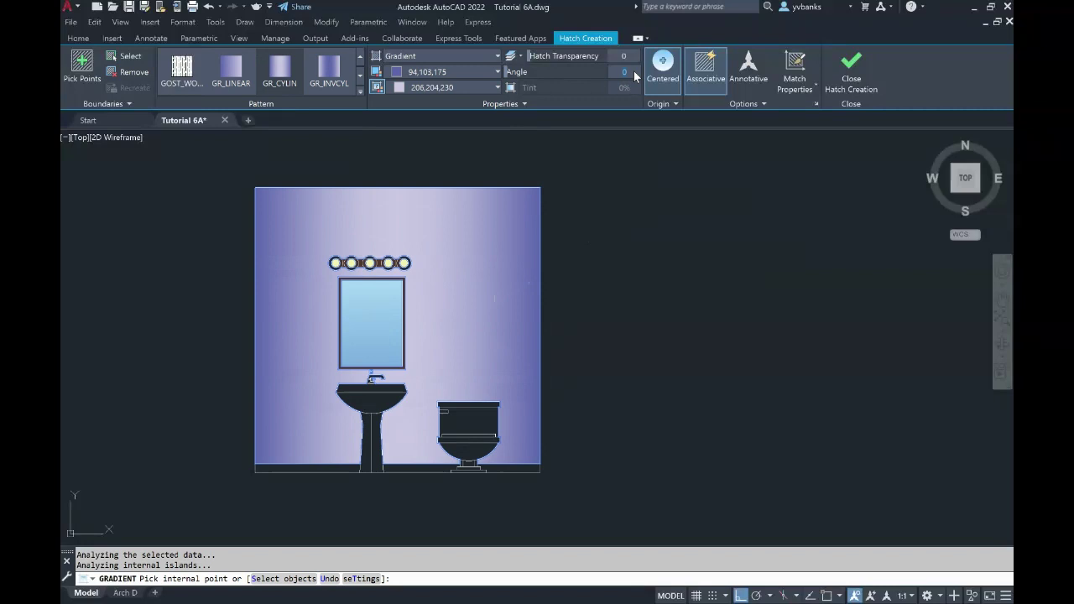
Set the wall gradient angle to 90 so the purple runs vertically.
type("90")
key("Return")
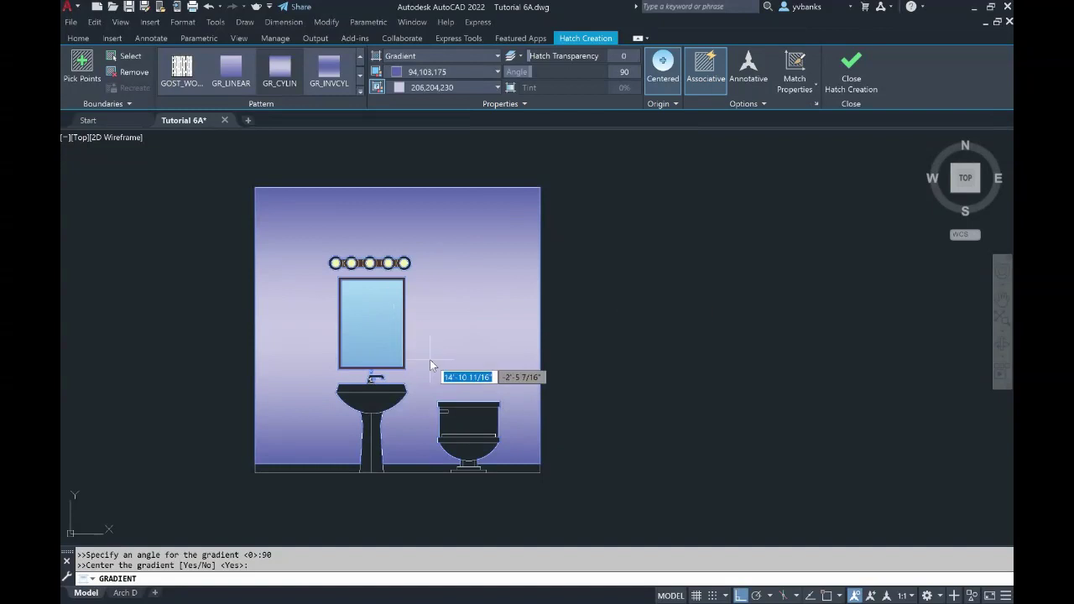
Finish the wall gradient and start a Solid hatch in grey 147,149,152.
left_click(851, 83)
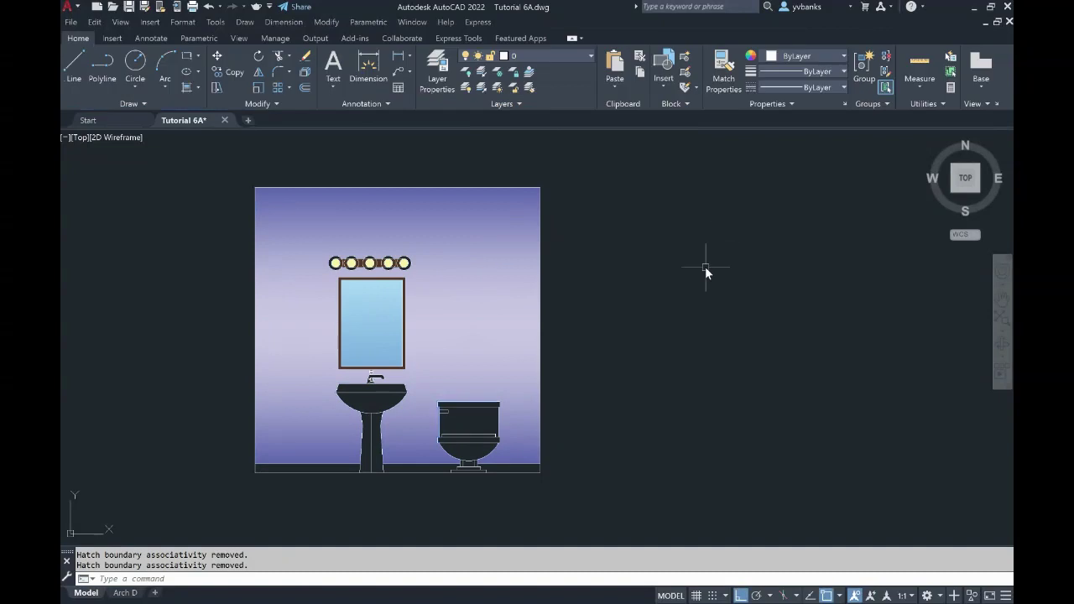
left_click(197, 90)
scroll(336, 281, "up", 2)
scroll(342, 238, "up", 2)
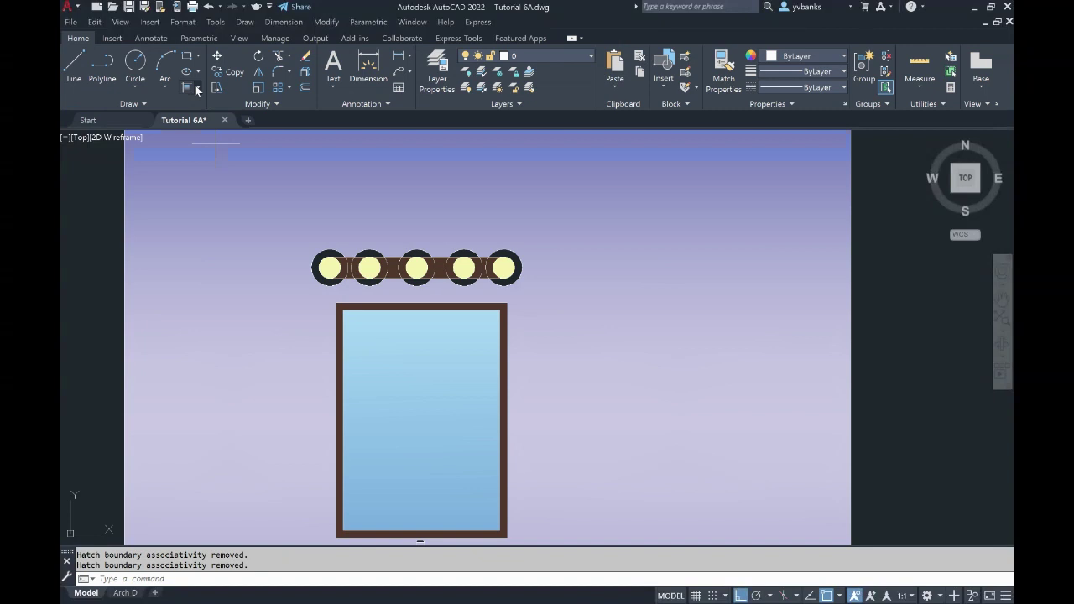
left_click(195, 89)
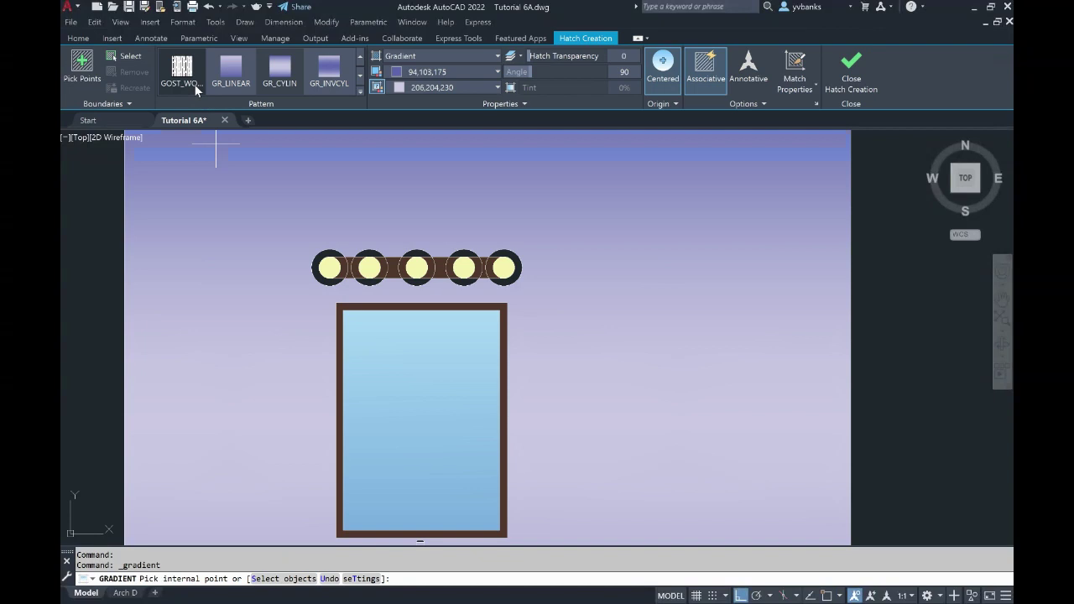
left_click(414, 57)
left_click(414, 72)
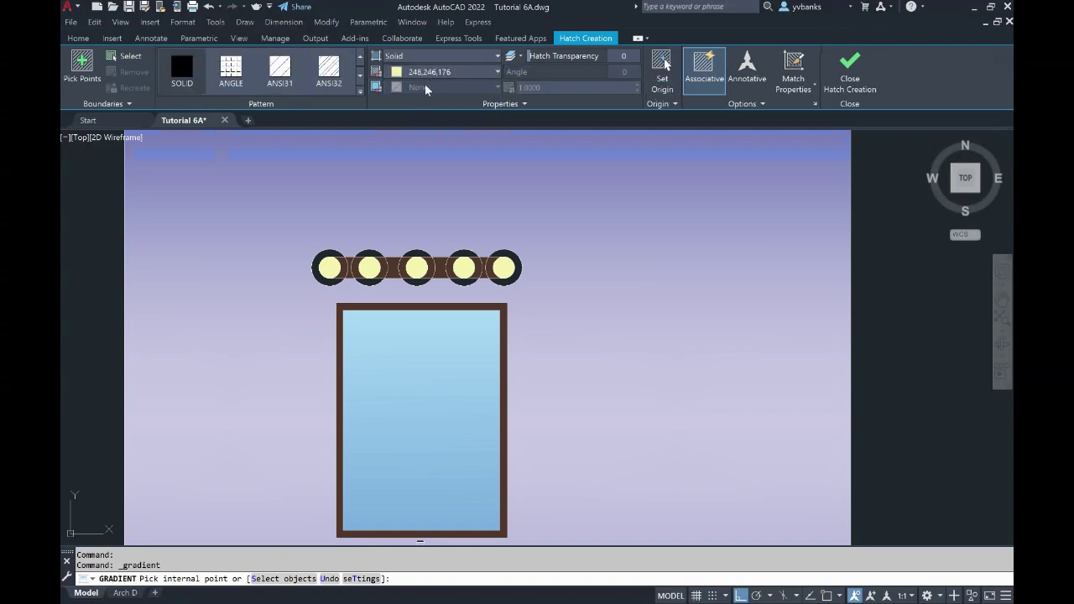
left_click(427, 75)
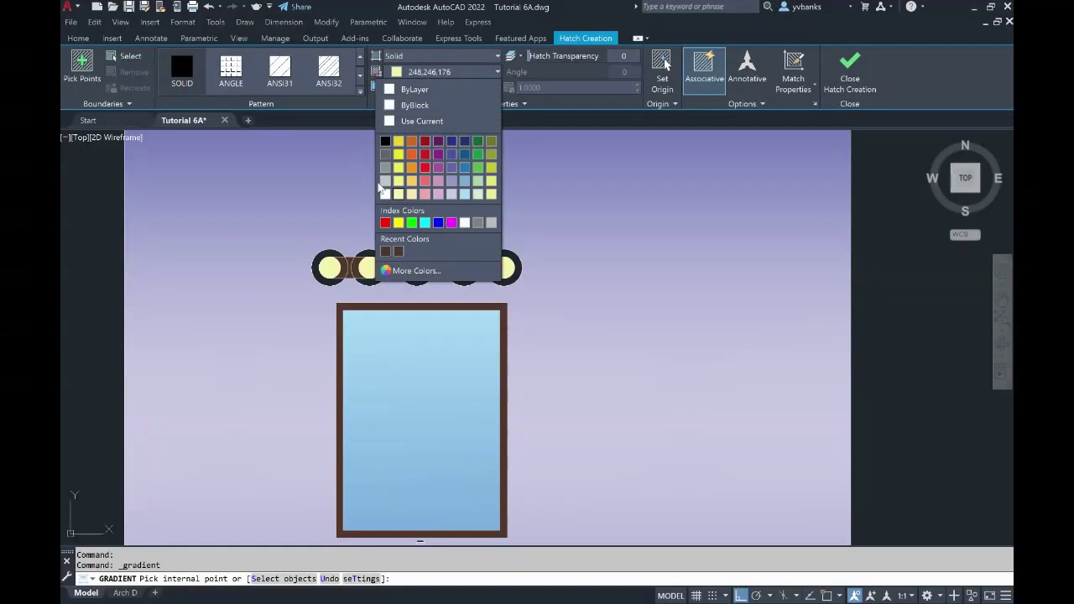
left_click(385, 167)
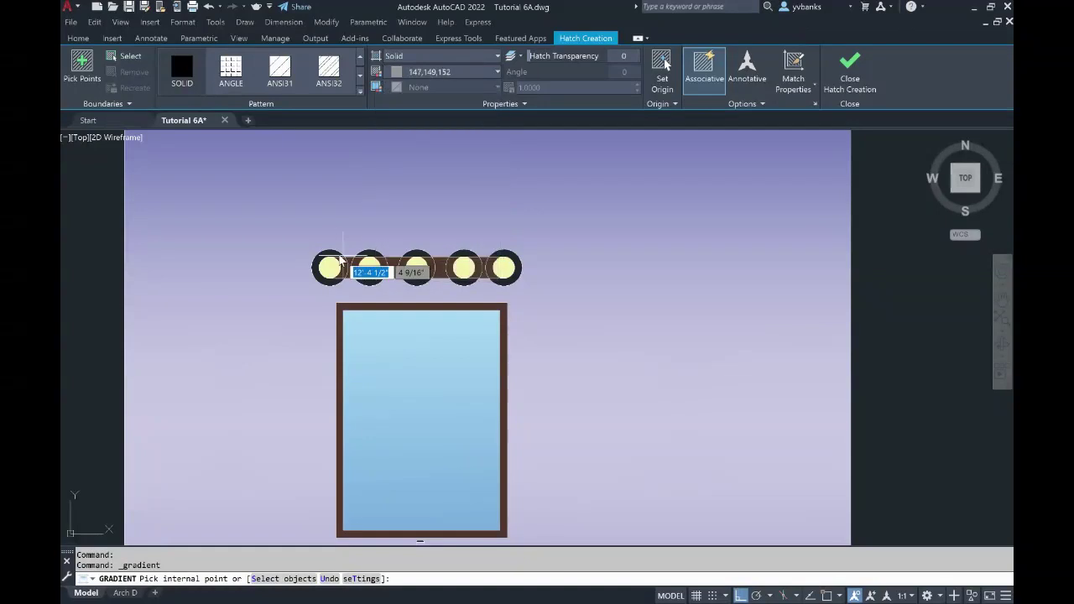
Pick inside the lamp rings to fill them solid grey, then close the hatch.
left_click(342, 263)
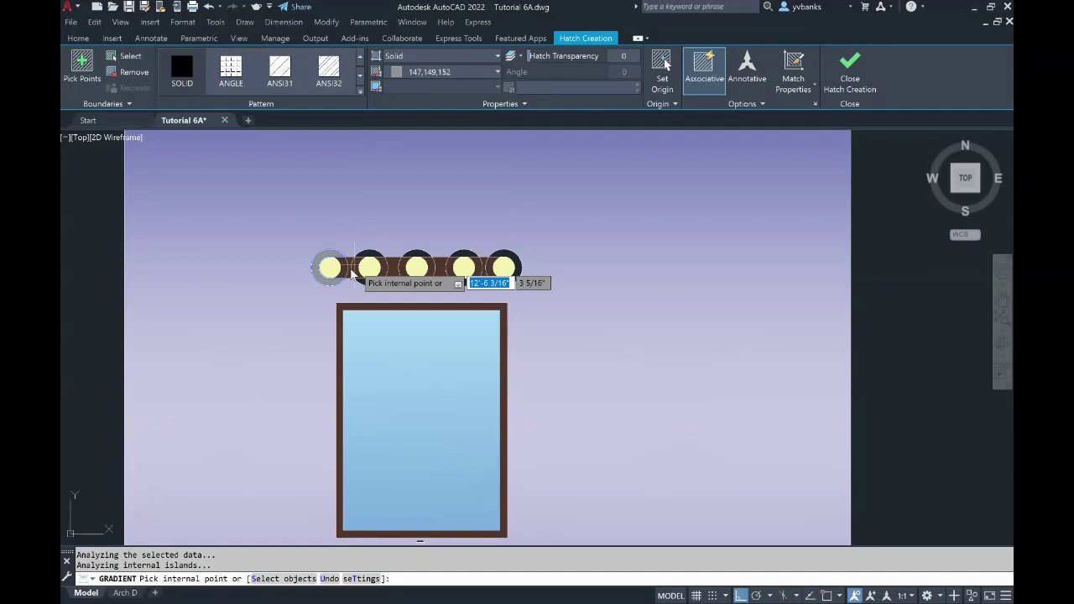
scroll(352, 272, "up", 2)
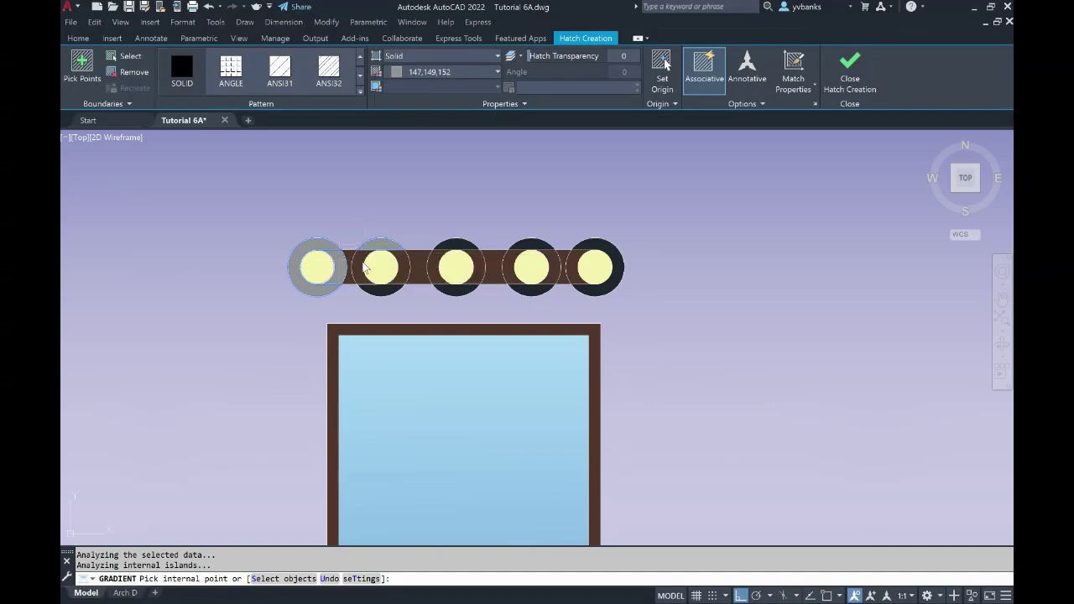
left_click(398, 270)
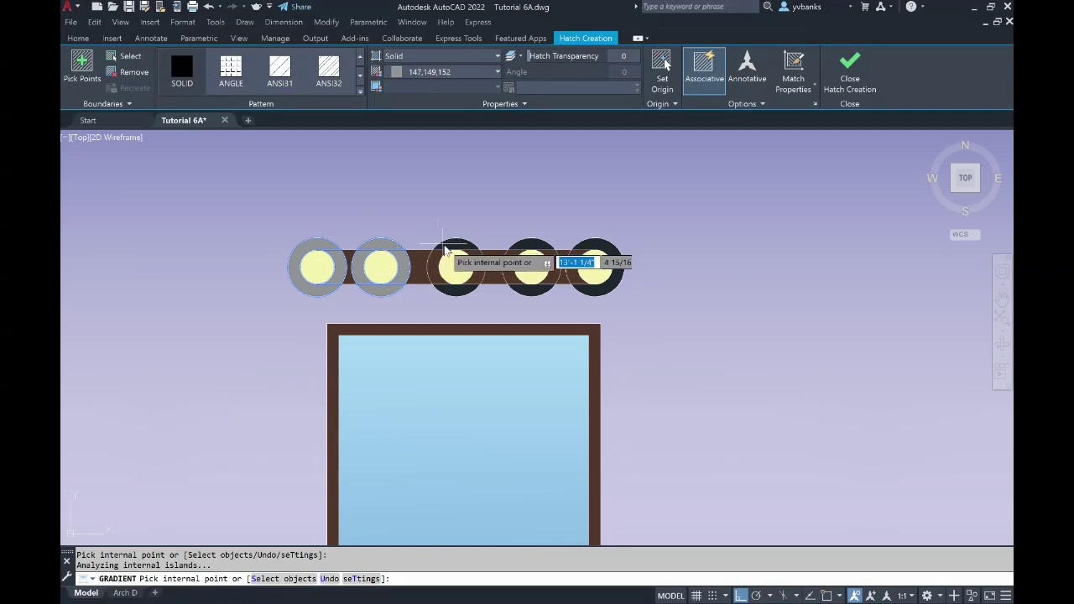
left_click(452, 289)
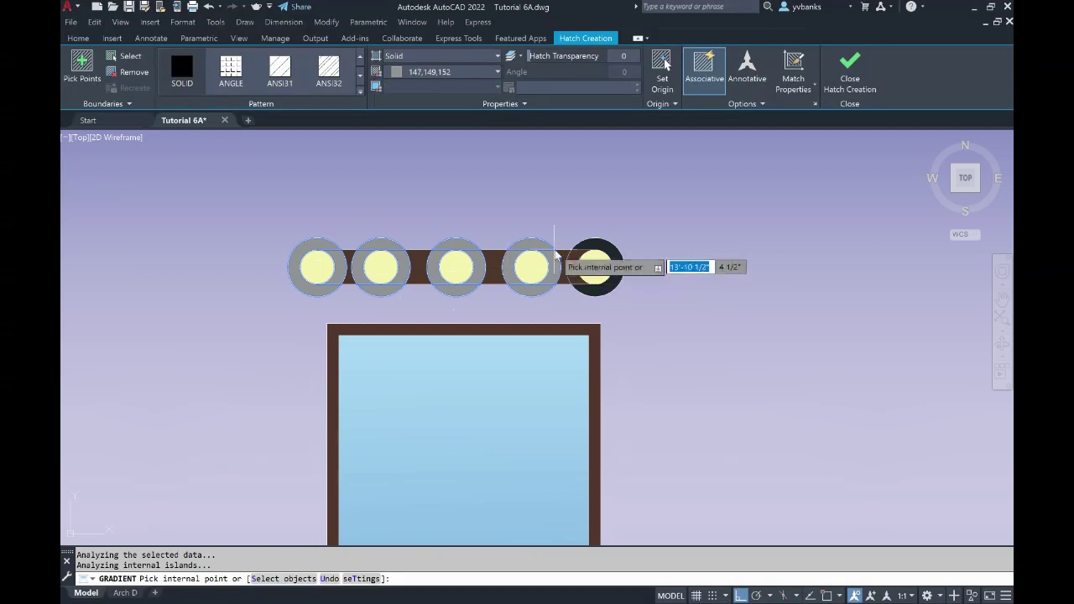
left_click(579, 268)
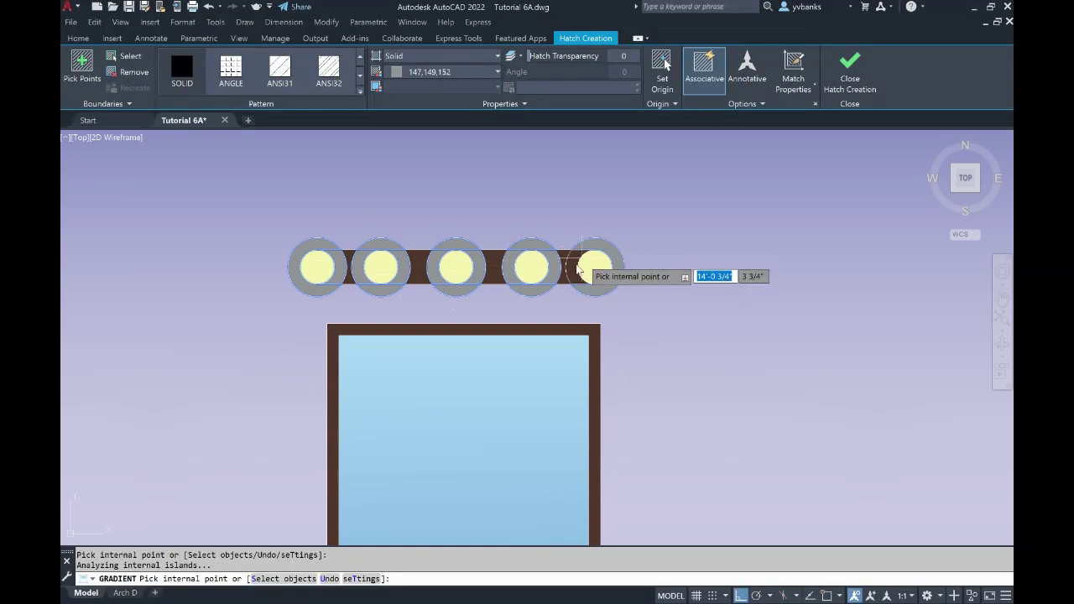
left_click(850, 74)
Erase the fixture bar's top and bottom edge lines.
key("Escape")
scroll(742, 234, "down", 5)
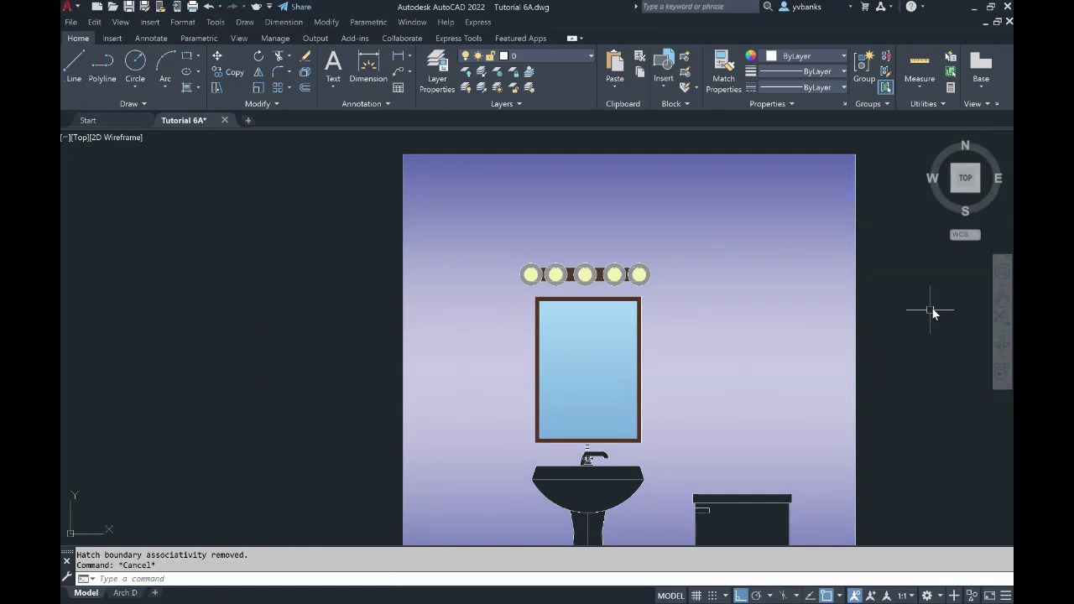
scroll(778, 295, "up", 1)
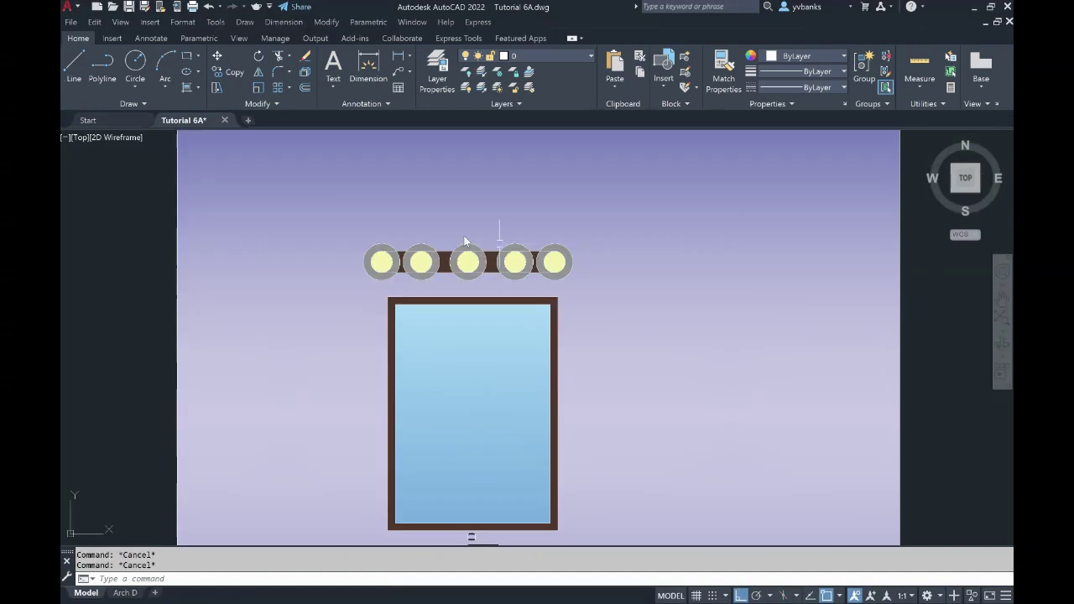
scroll(384, 236, "up", 4)
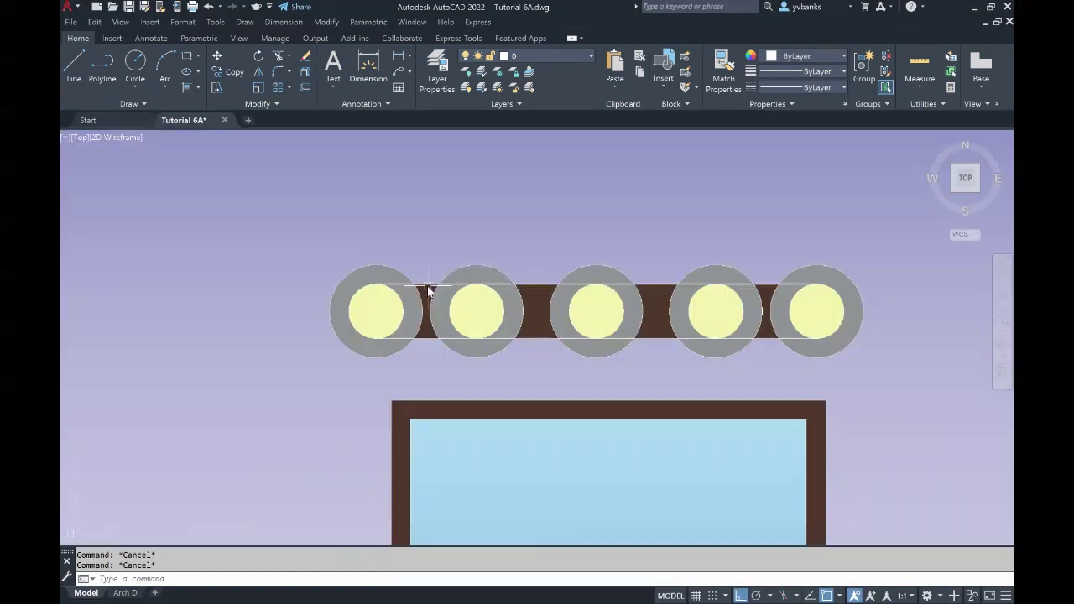
left_click(425, 286)
key("Delete")
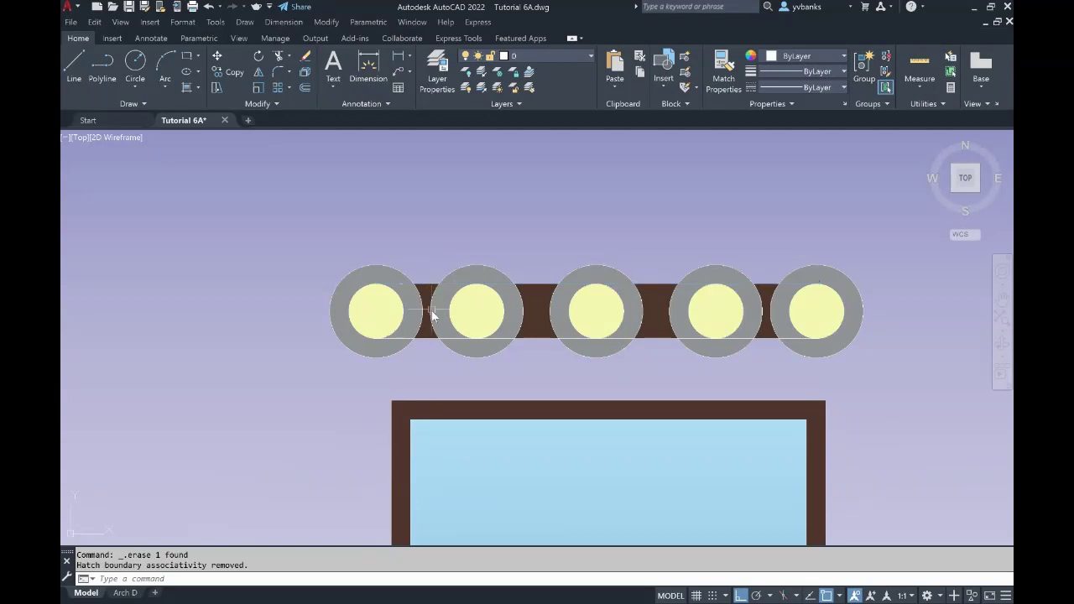
left_click(426, 341)
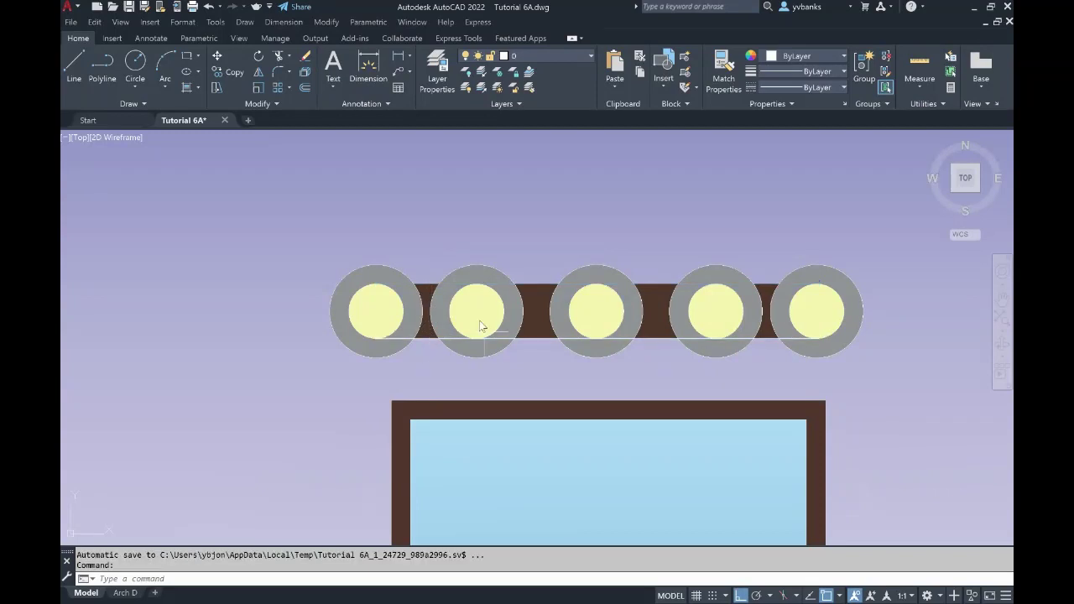
left_click(429, 340)
key("Delete")
Erase the outer outline circle of each of the five lamps.
left_click(418, 289)
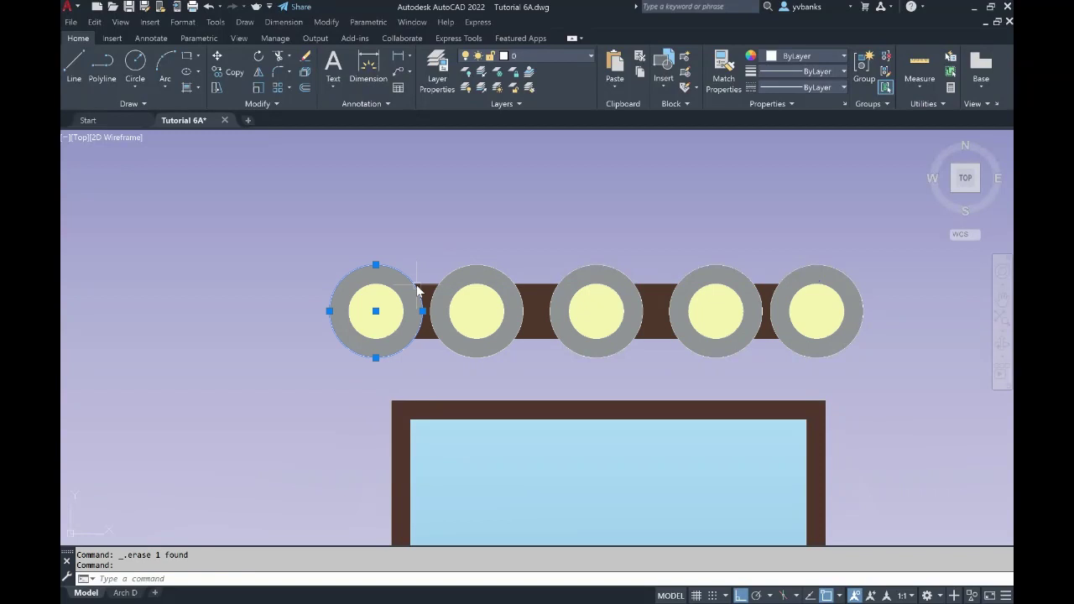
key("Delete")
scroll(416, 285, "down", 2)
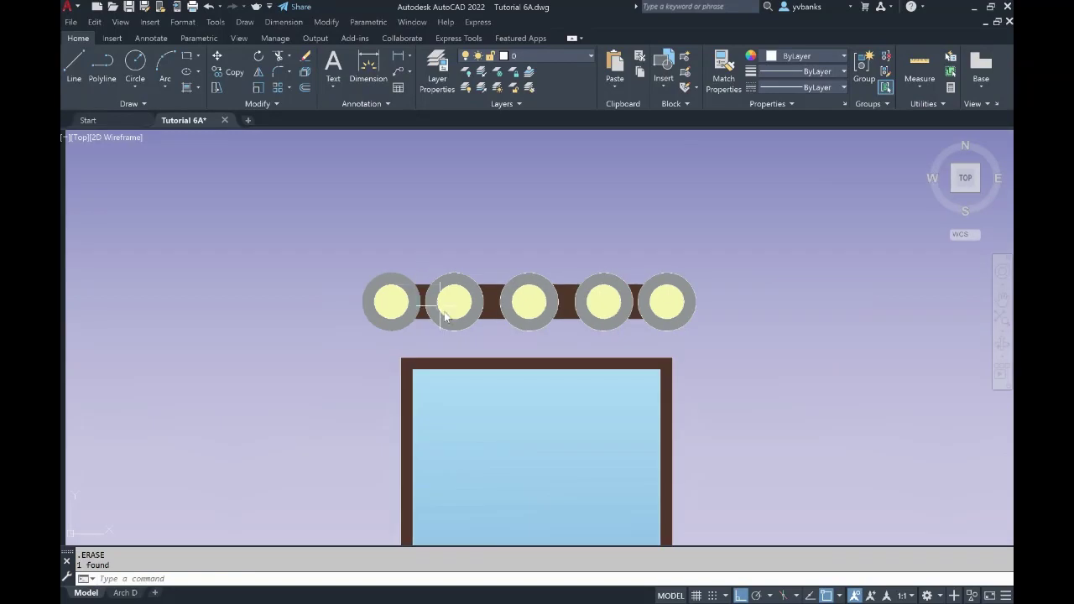
left_click(449, 283)
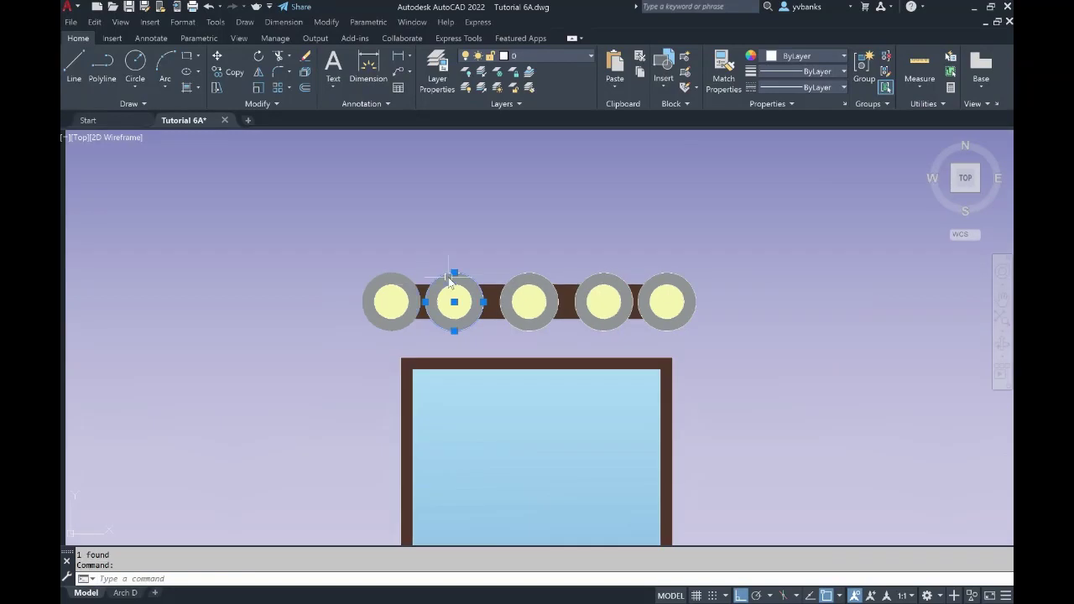
key("Delete")
left_click(511, 275)
key("Delete")
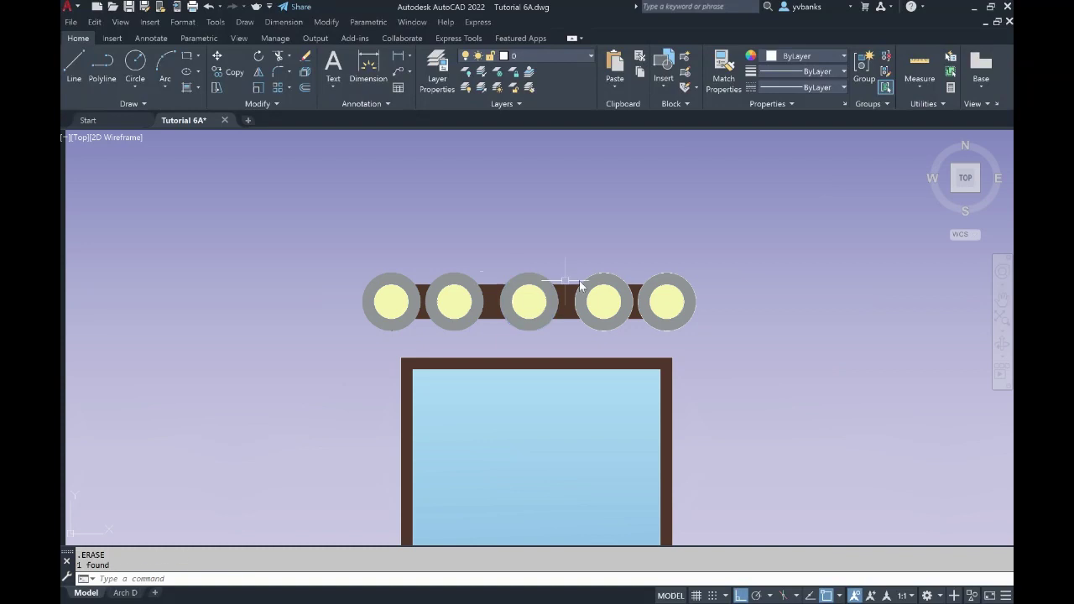
left_click(601, 277)
key("Delete")
left_click(686, 274)
key("Delete")
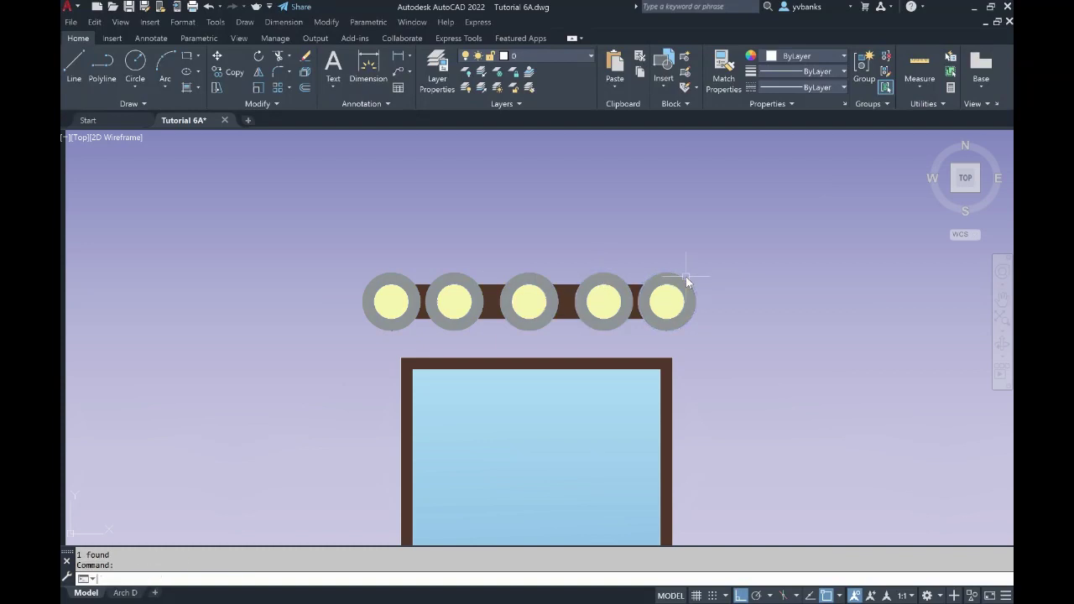
Pan the view so the elevation sits further left.
scroll(686, 276, "down", 2)
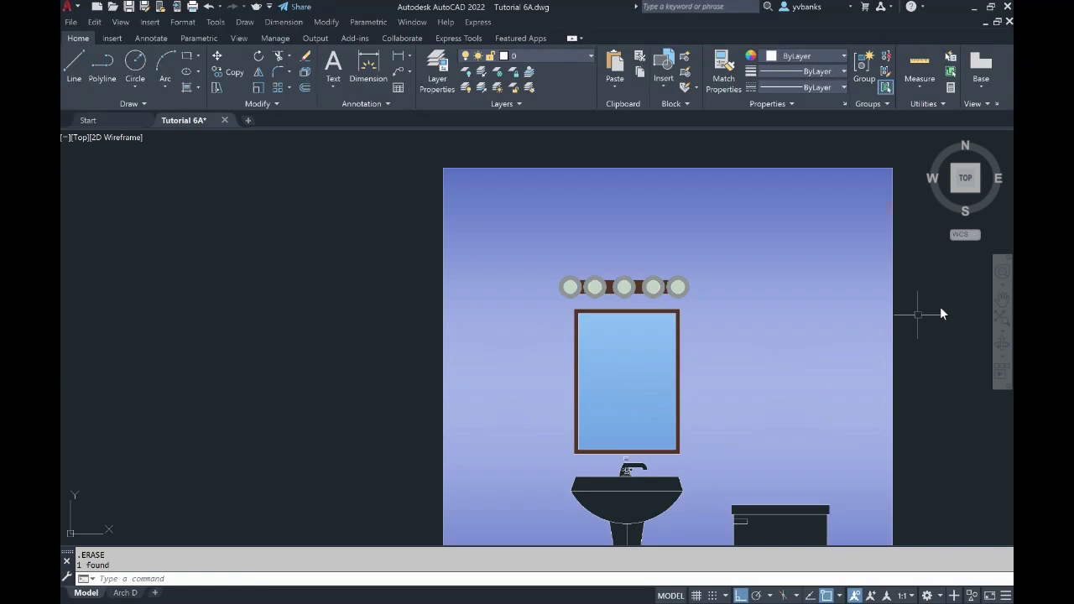
left_click(1003, 301)
mouse_move(937, 321)
left_mouse_down()
mouse_move(822, 309)
mouse_move(735, 282)
left_mouse_up()
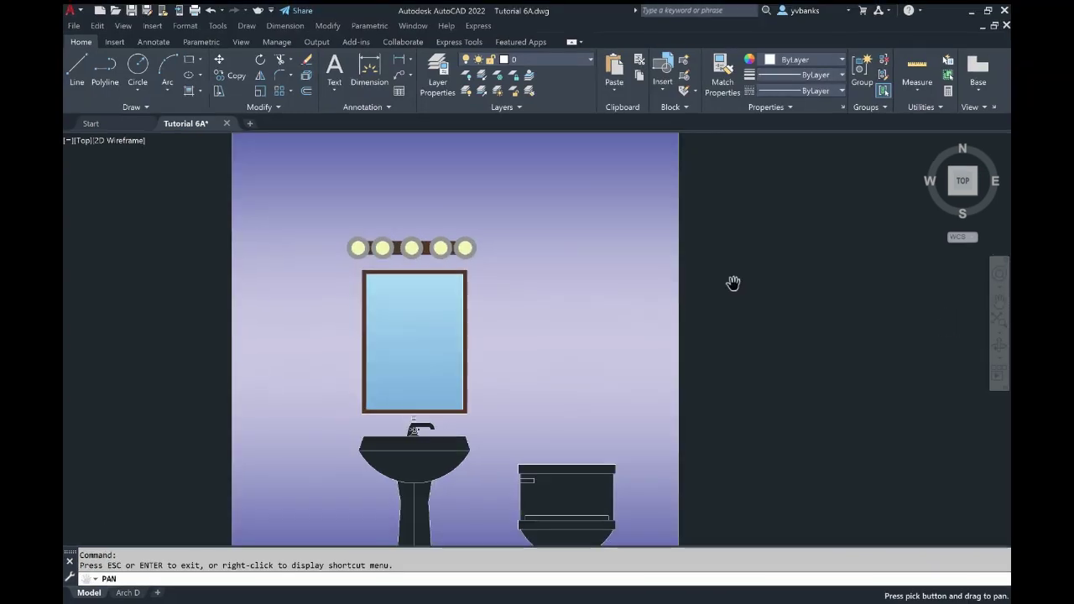
key("Escape")
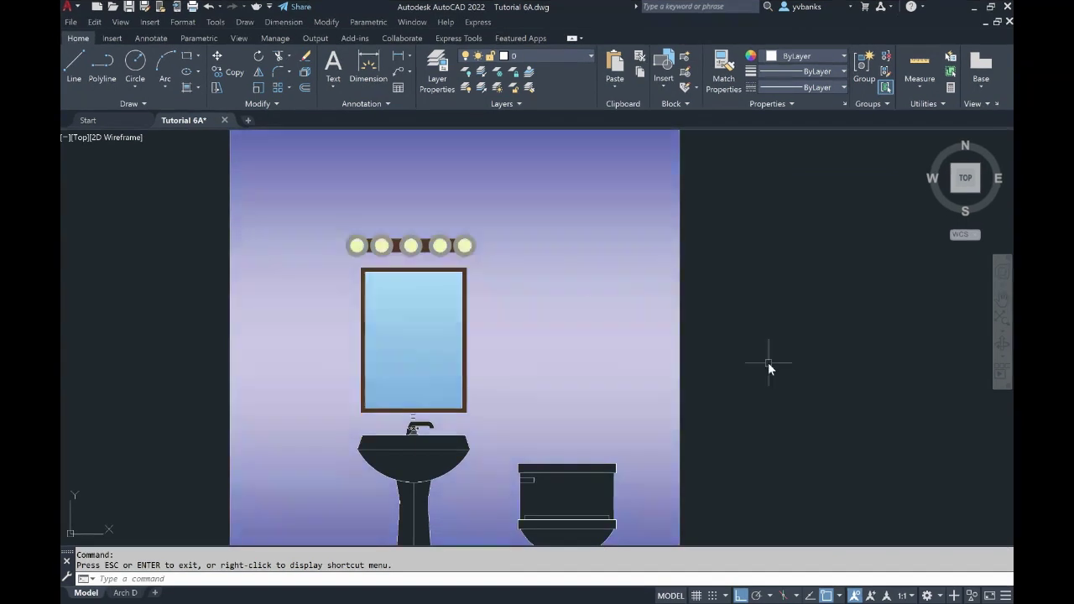
Start a new hatch fill and bring up the full colour picker for it.
scroll(512, 285, "up", 2)
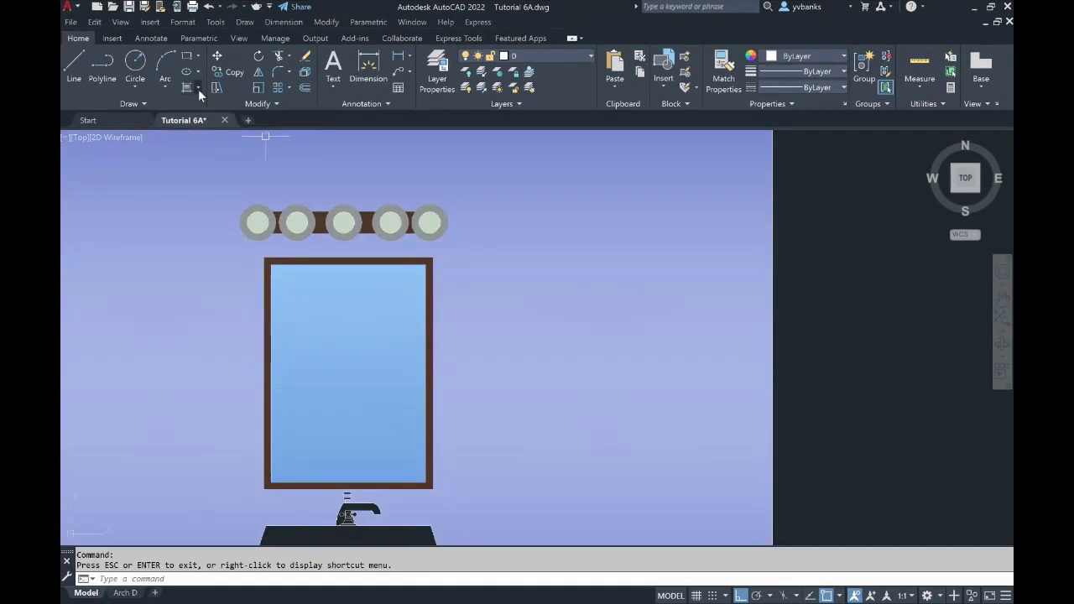
left_click(198, 87)
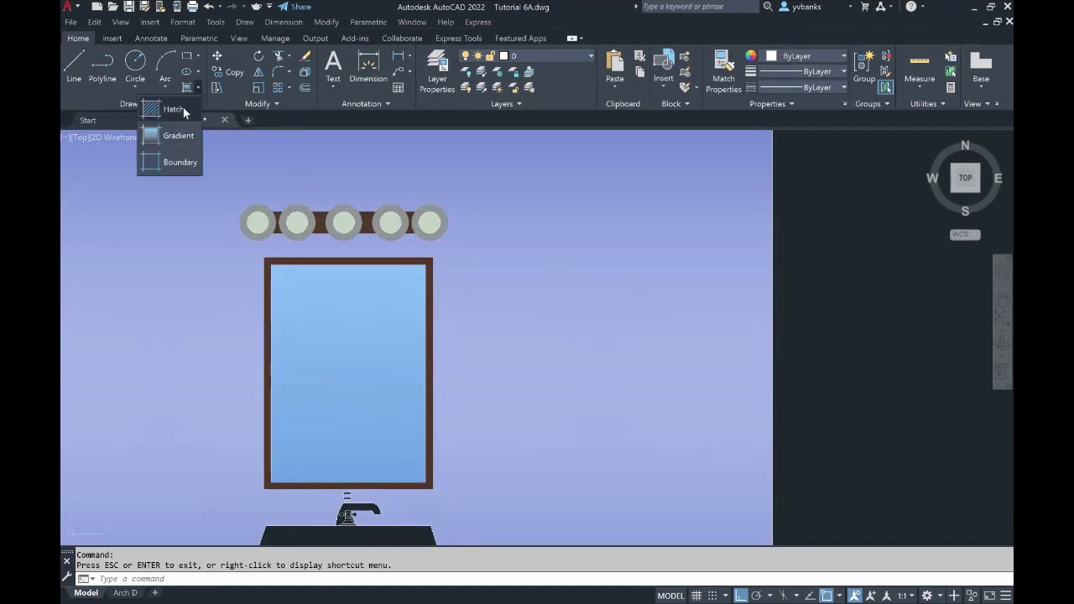
left_click(183, 107)
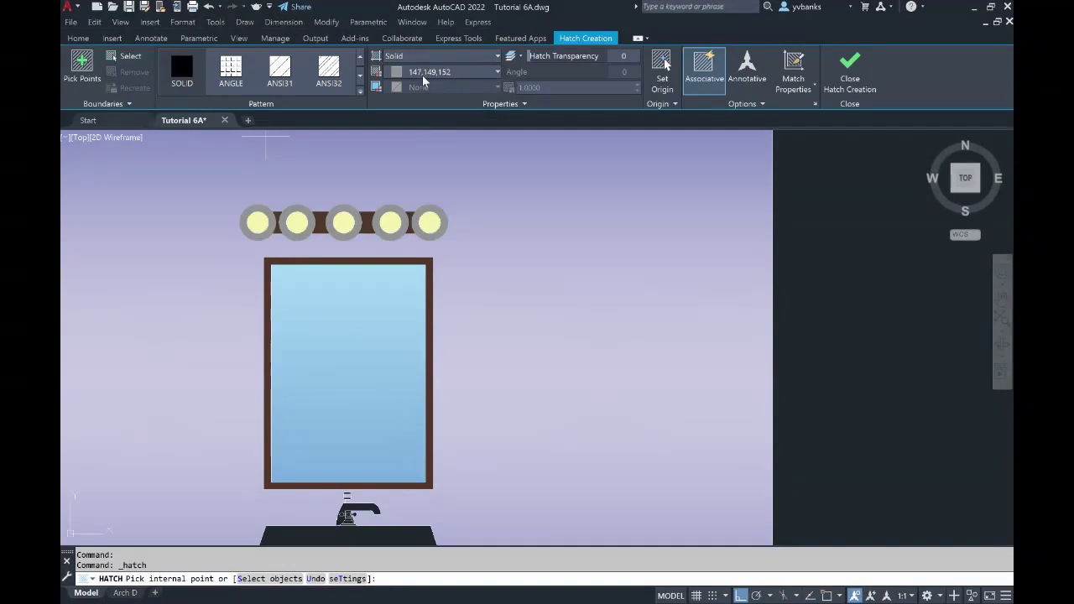
left_click(474, 75)
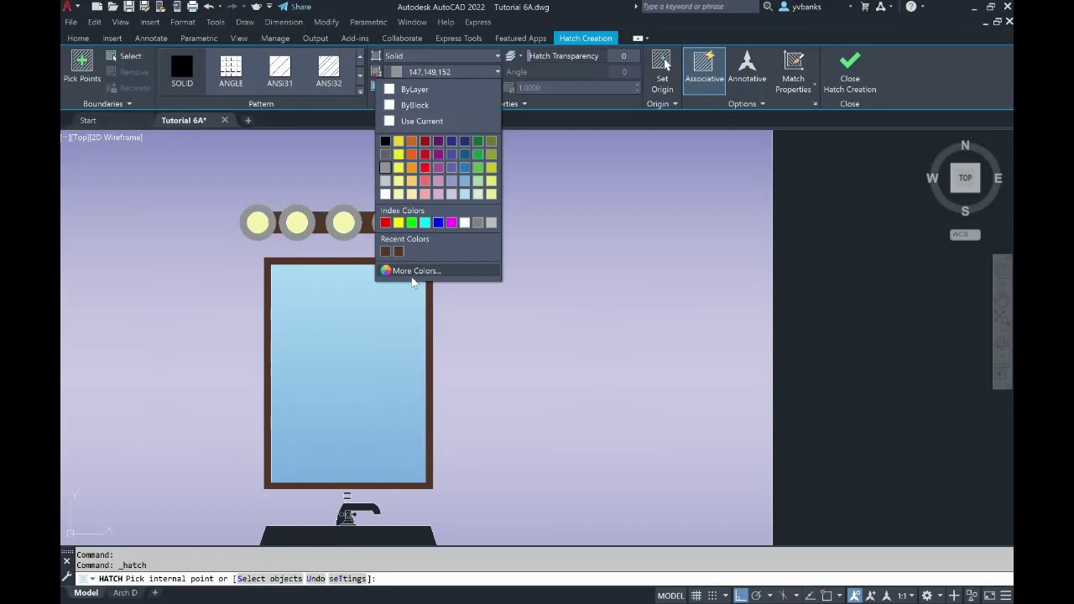
left_click(403, 273)
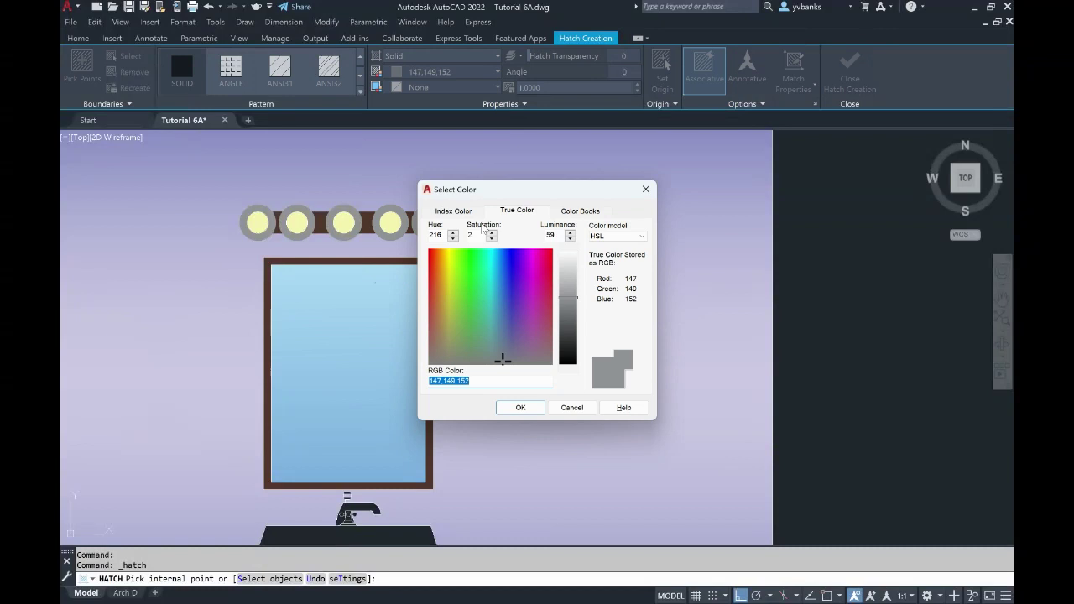
Page through the DIC COLOR GUIDE in the Color Books tab.
left_click(583, 210)
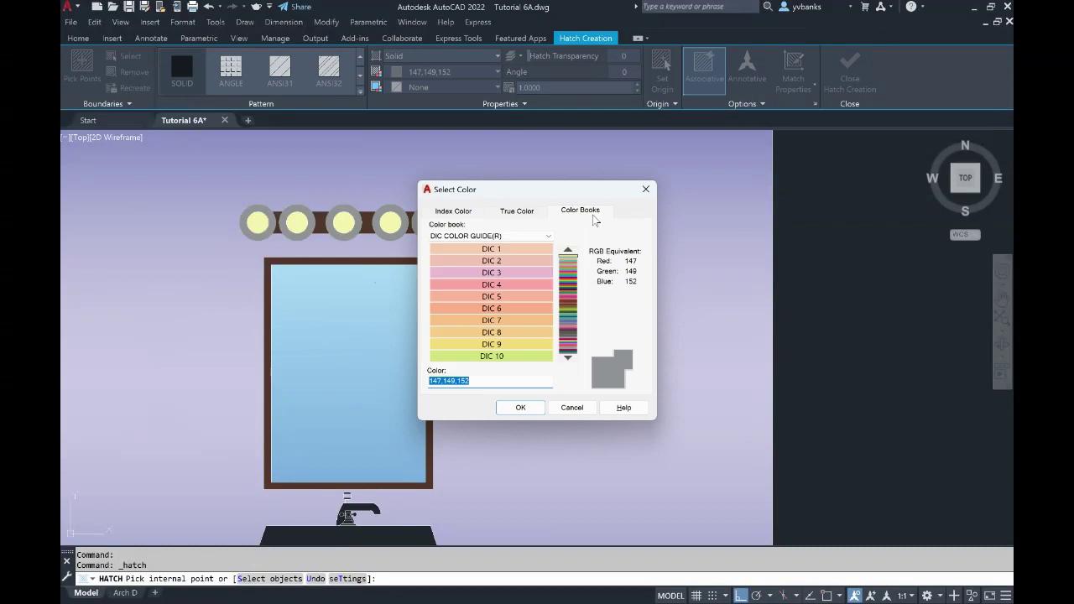
left_click(568, 358)
left_click(568, 358)
left_click(568, 357)
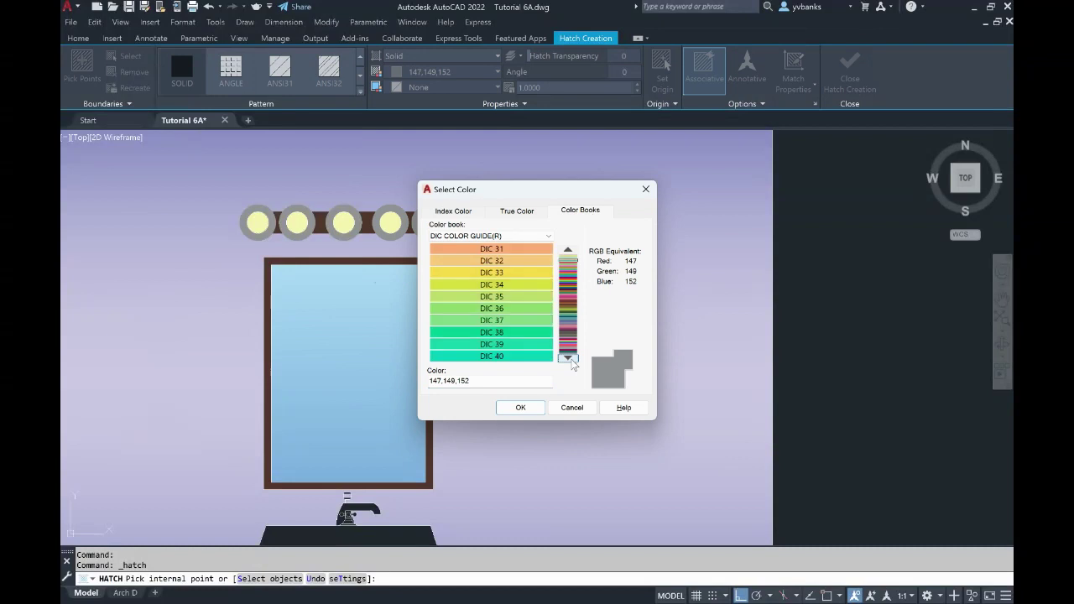
left_click(568, 358)
left_click(568, 358)
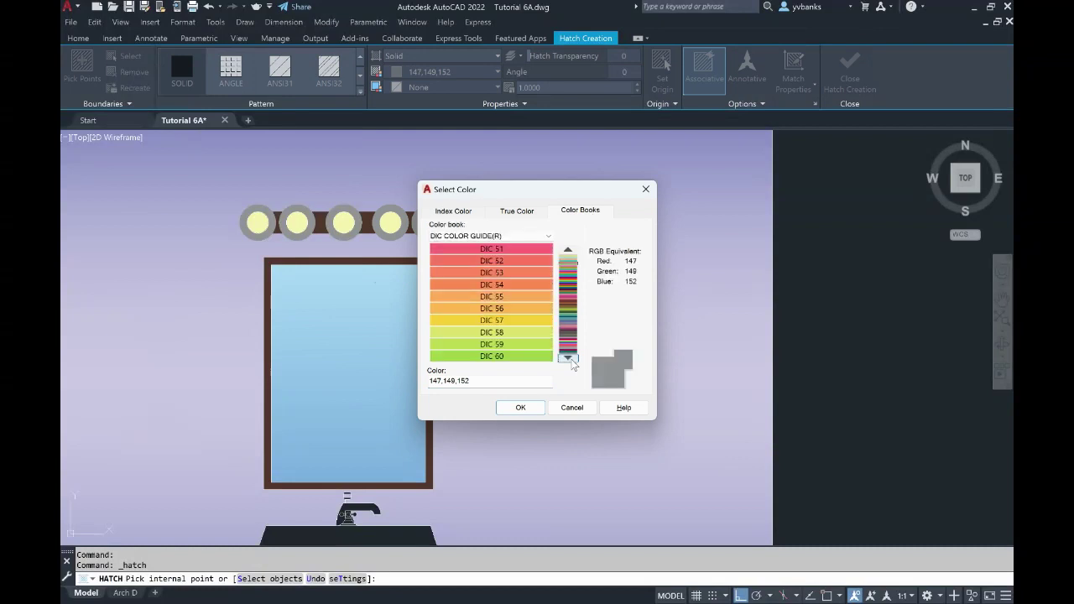